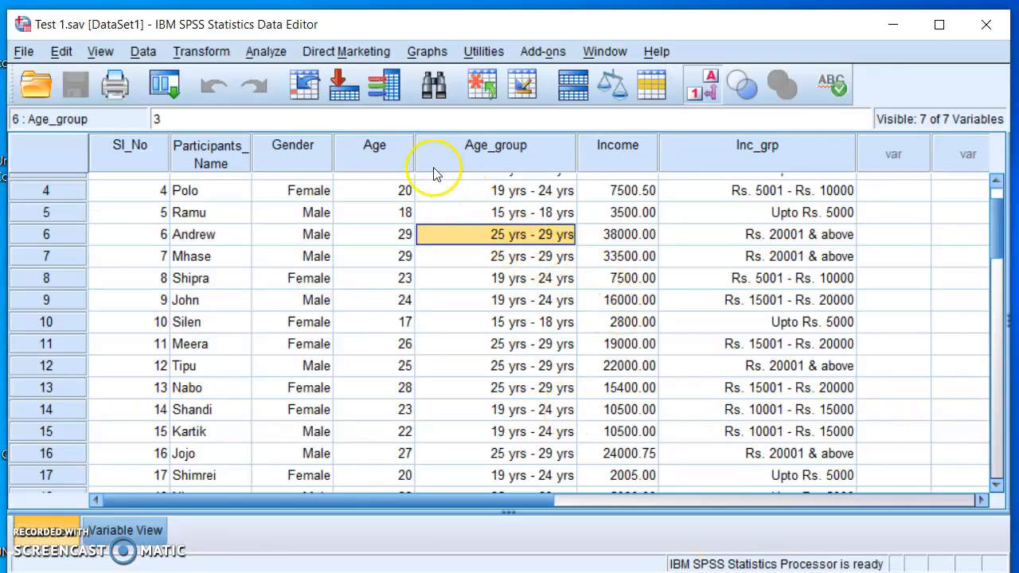
Inspect the Age and Income columns through the last case in the dataset.
click(387, 145)
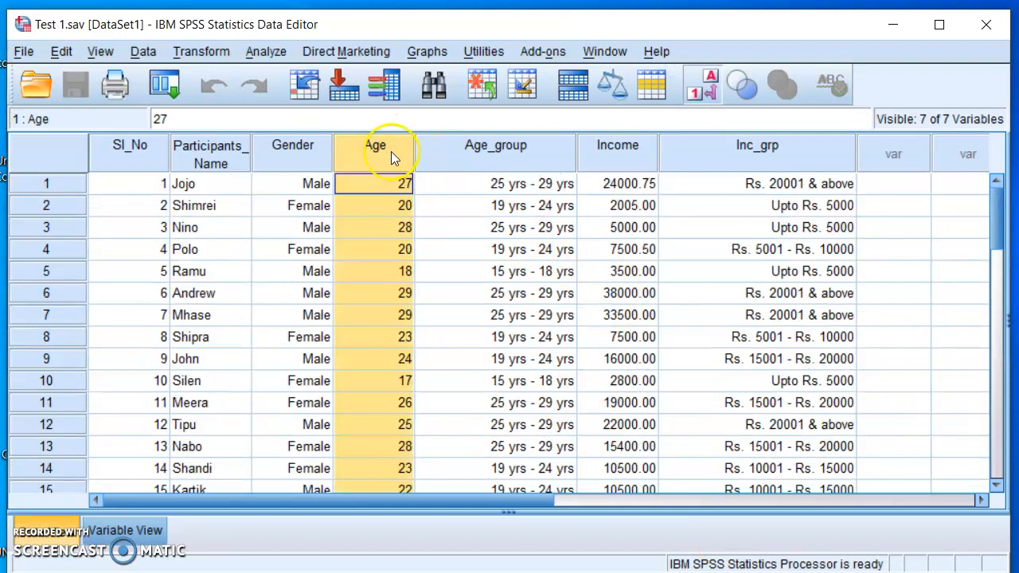
click(644, 145)
drag(1001, 200, 993, 306)
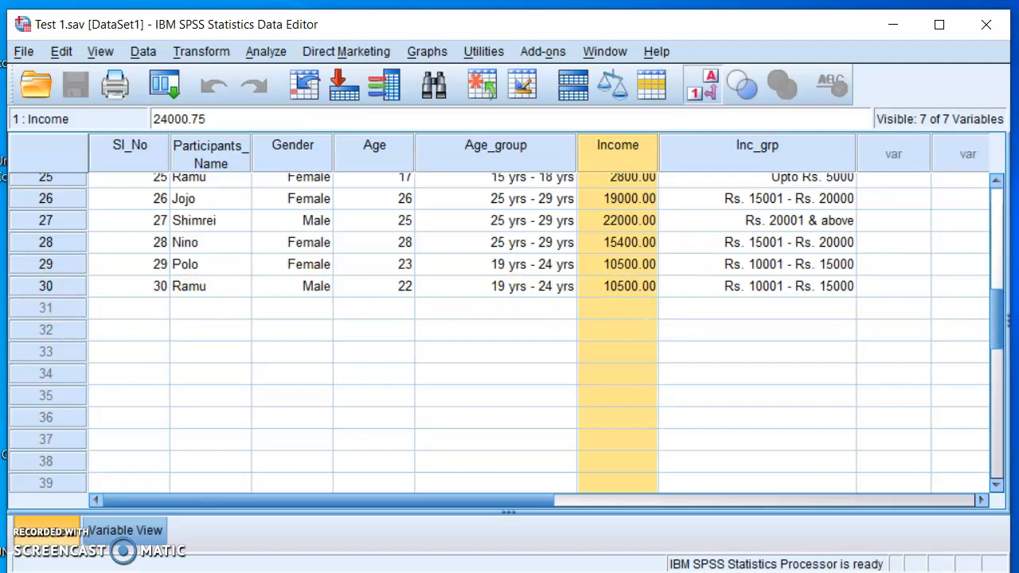
drag(997, 330, 1010, 204)
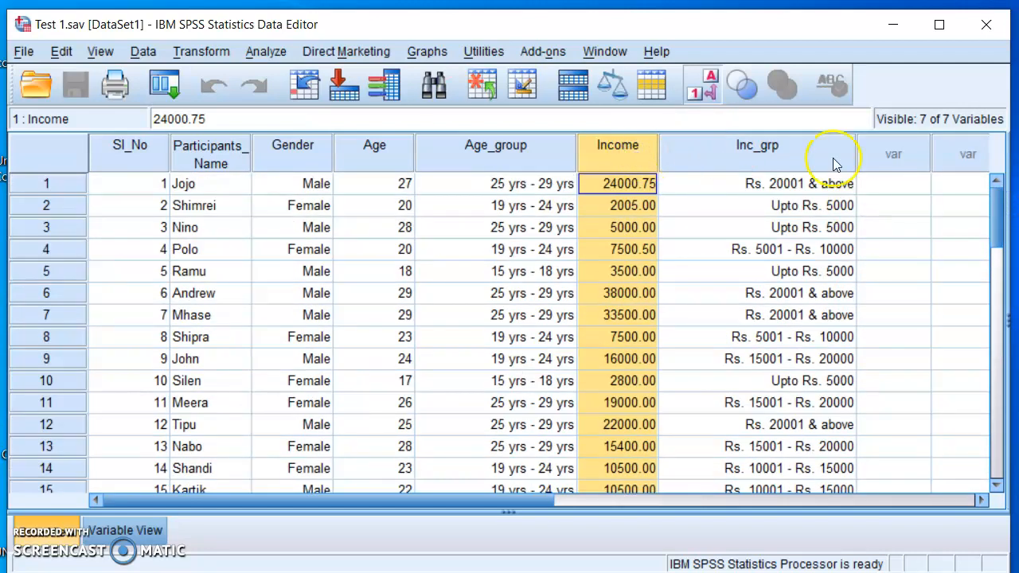
click(899, 232)
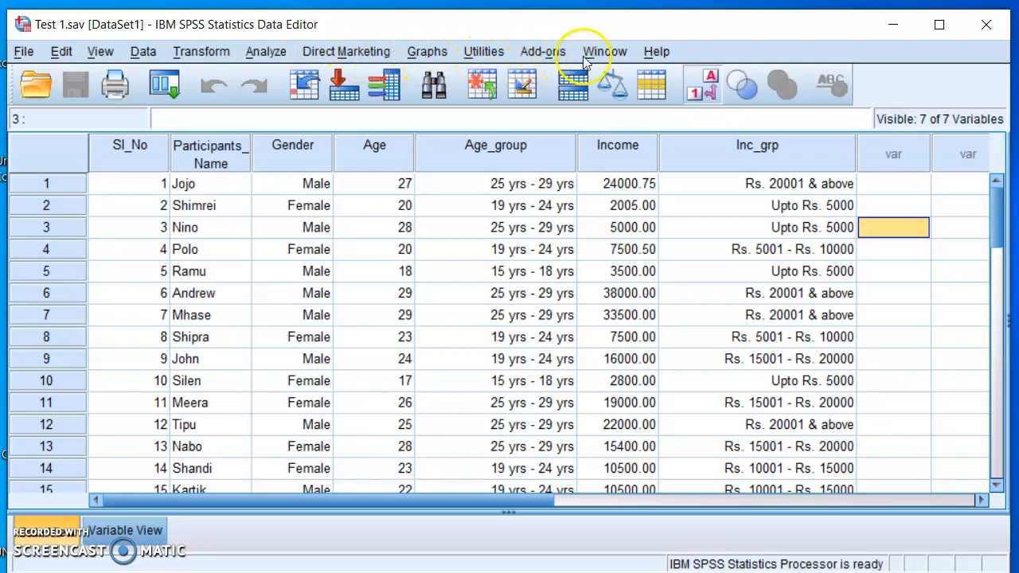
Open the Bivariate Correlations setup and remove the previously chosen age and income variables from the analysis.
click(266, 53)
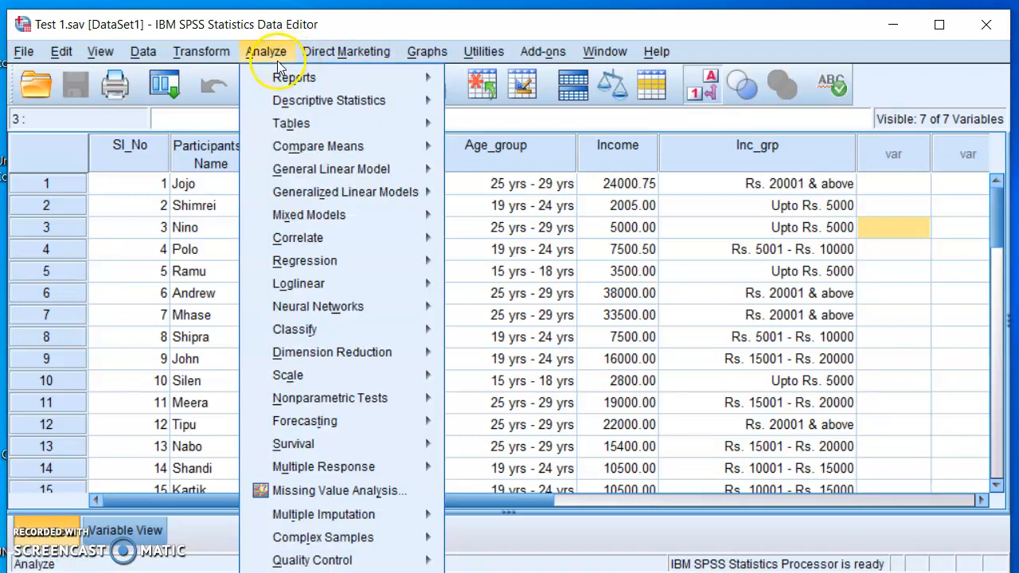
mouse_move(279, 226)
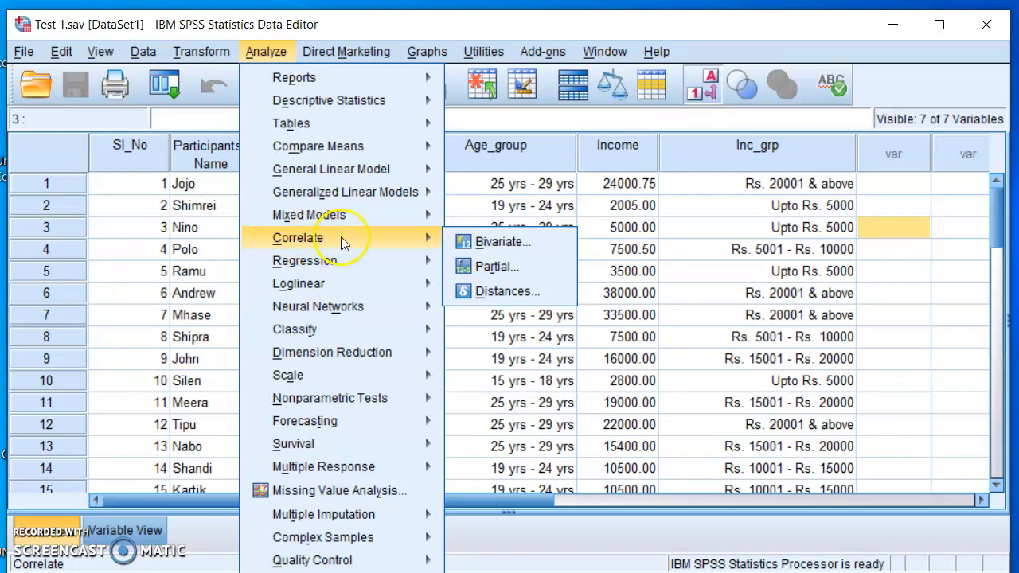
click(541, 250)
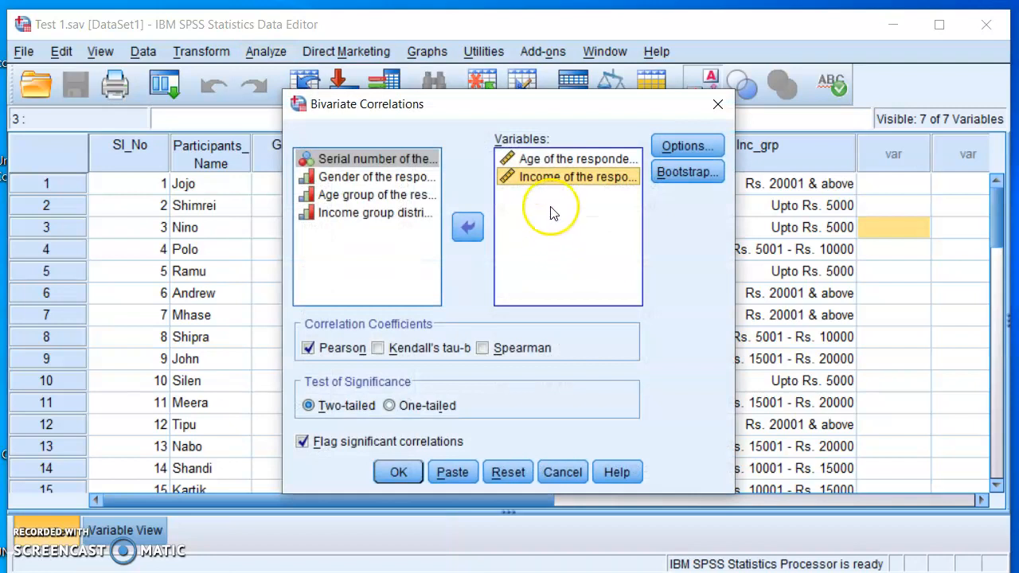
click(555, 159)
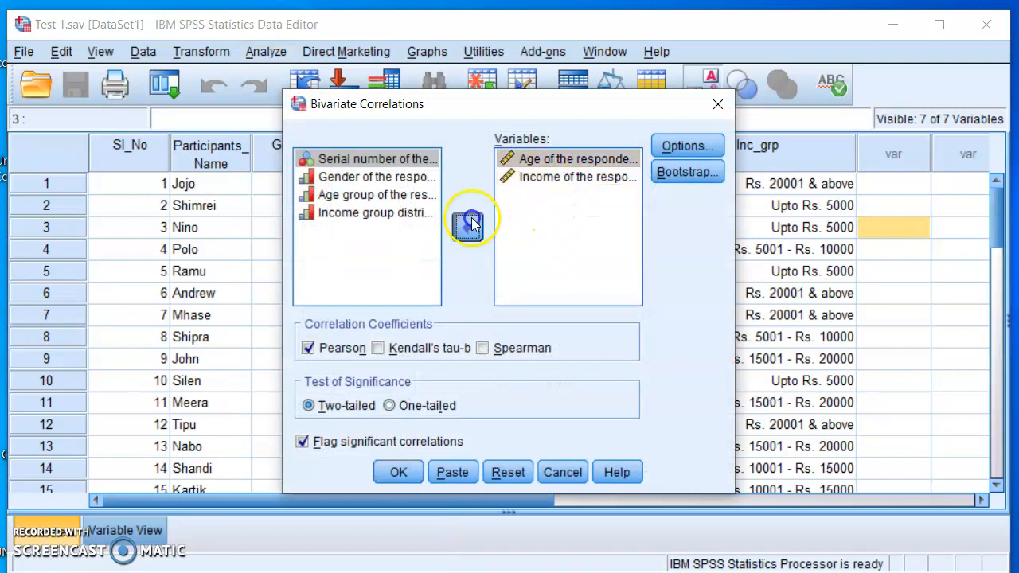
click(470, 226)
click(555, 158)
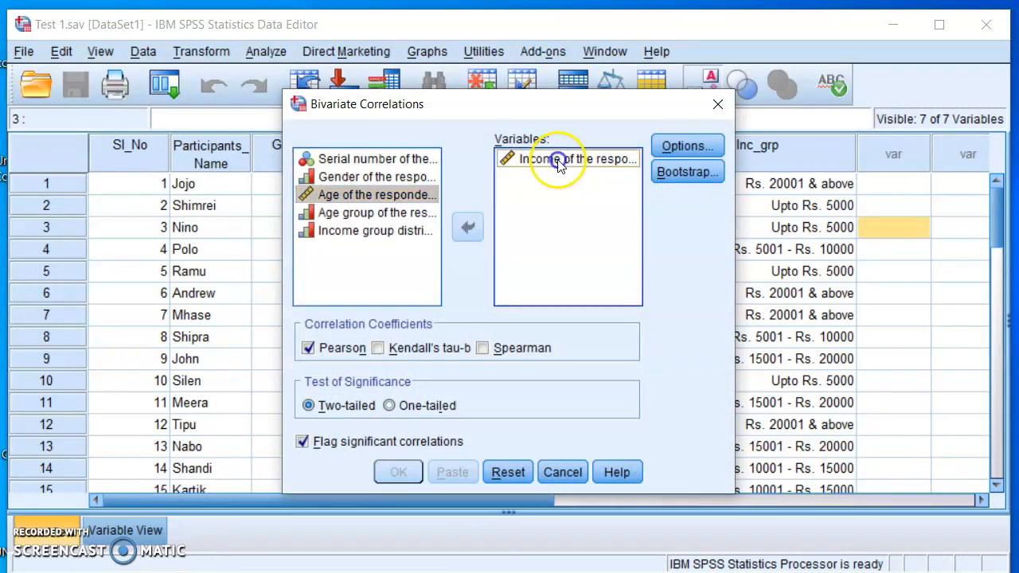
click(466, 232)
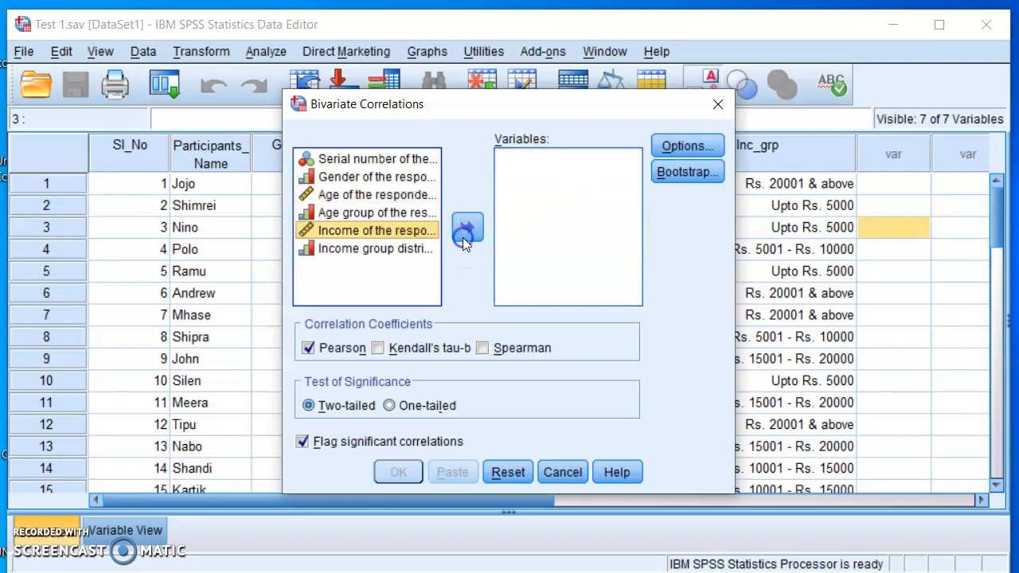
click(568, 231)
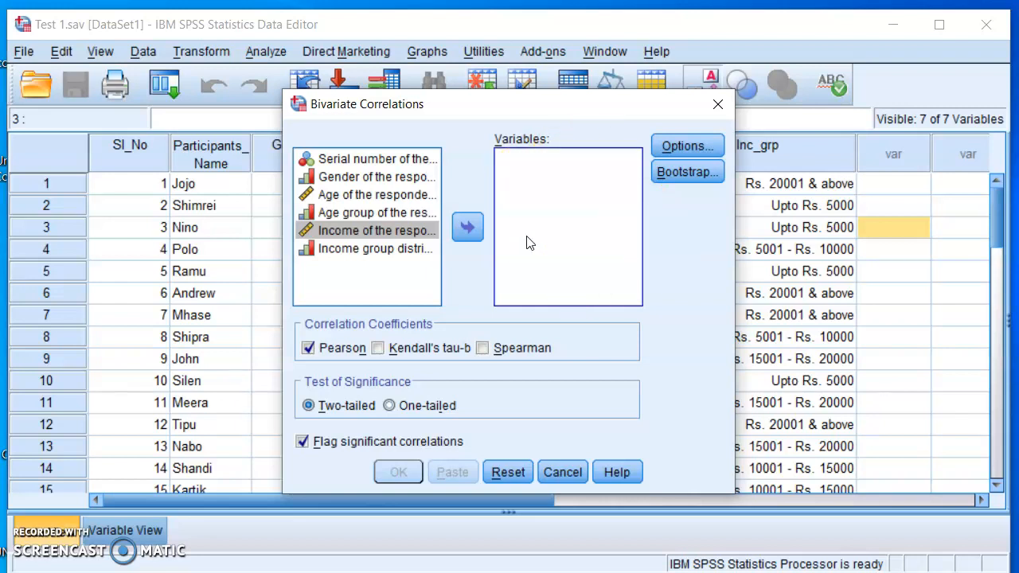
Add the age and income of the respondents as the variables to correlate.
click(374, 196)
click(466, 229)
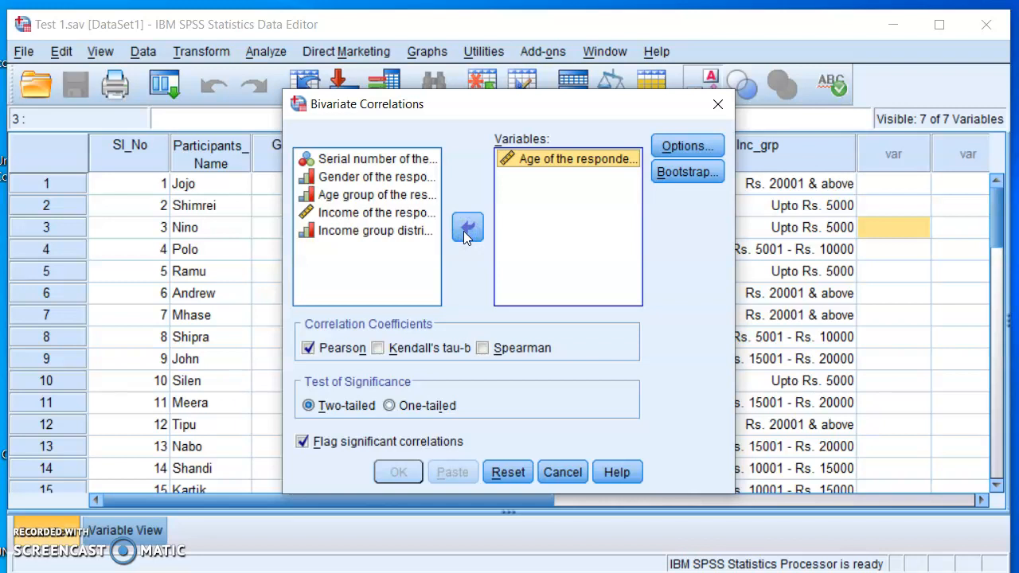
click(377, 213)
click(466, 227)
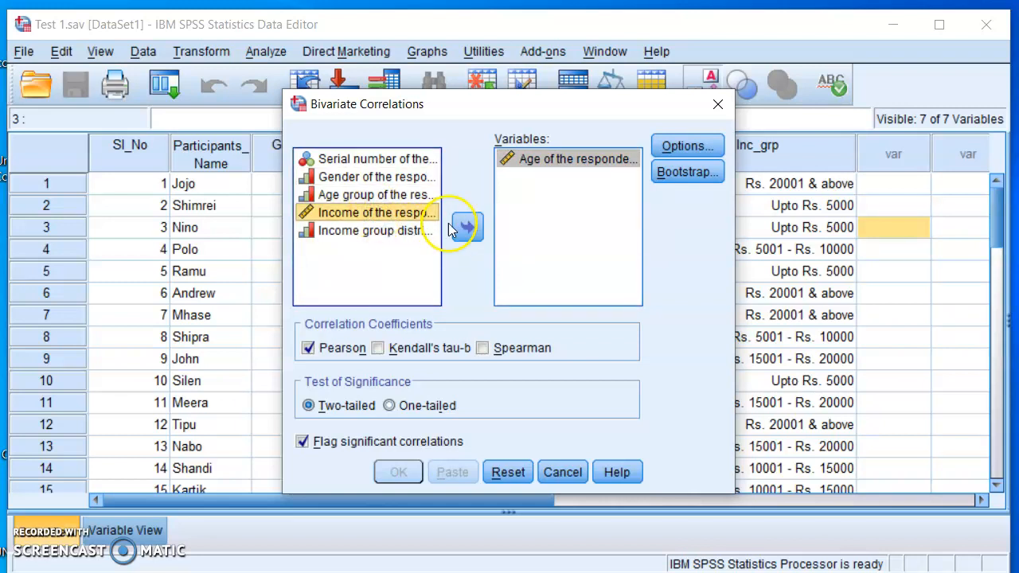
Review the statistics, missing-value and bootstrap settings of the bivariate correlation, keeping them as they are.
click(688, 145)
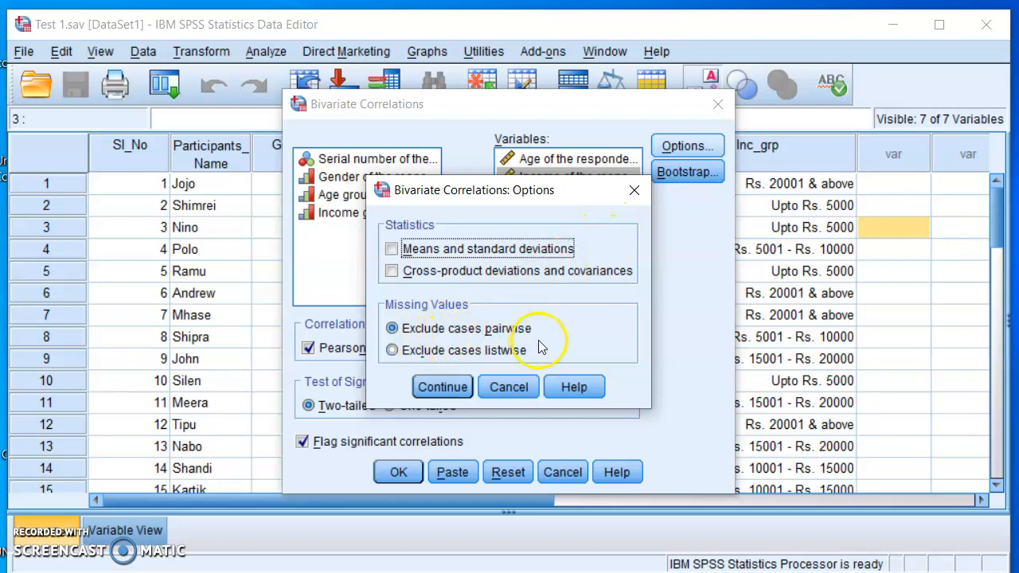
click(442, 388)
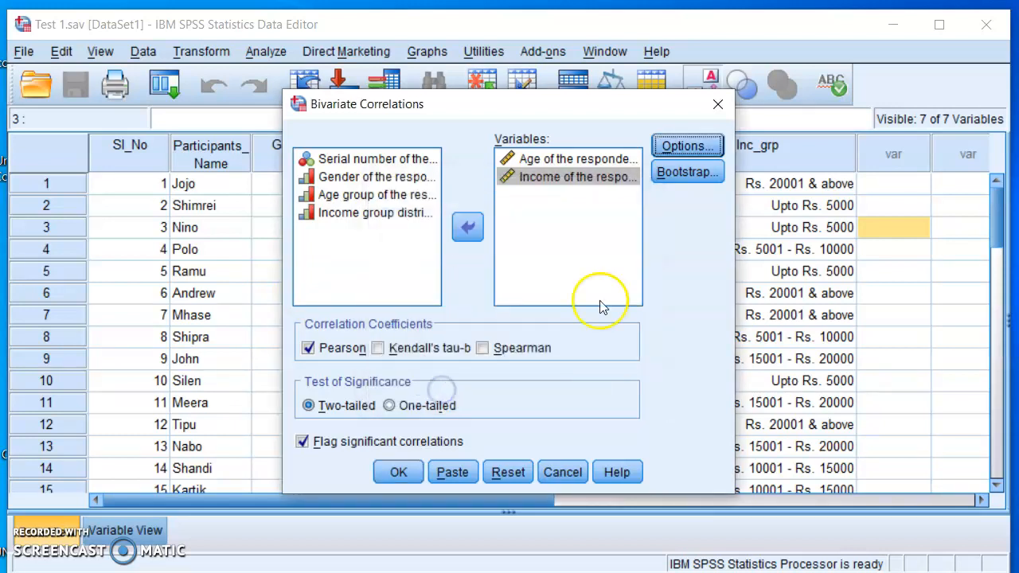
click(689, 174)
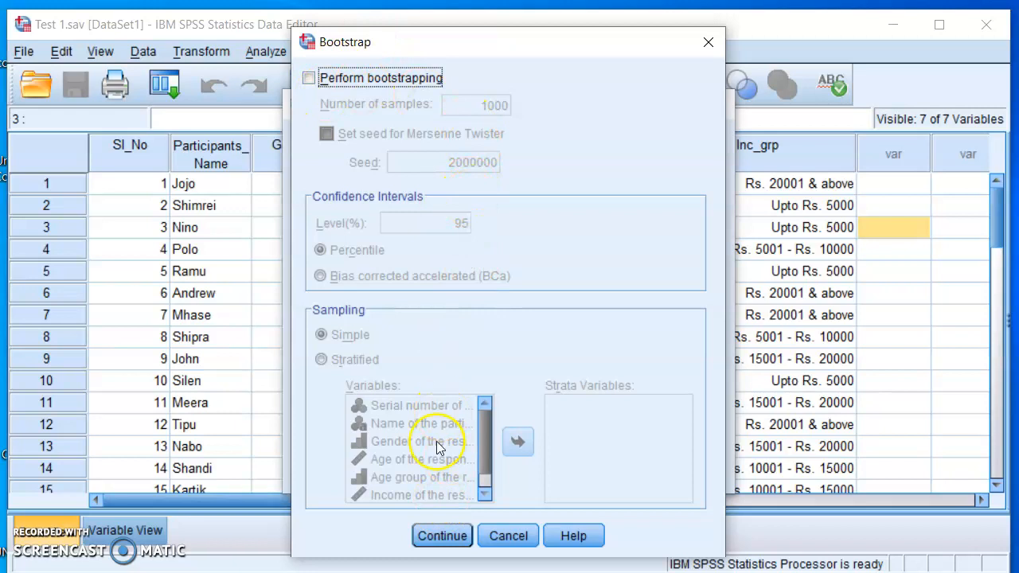
click(442, 537)
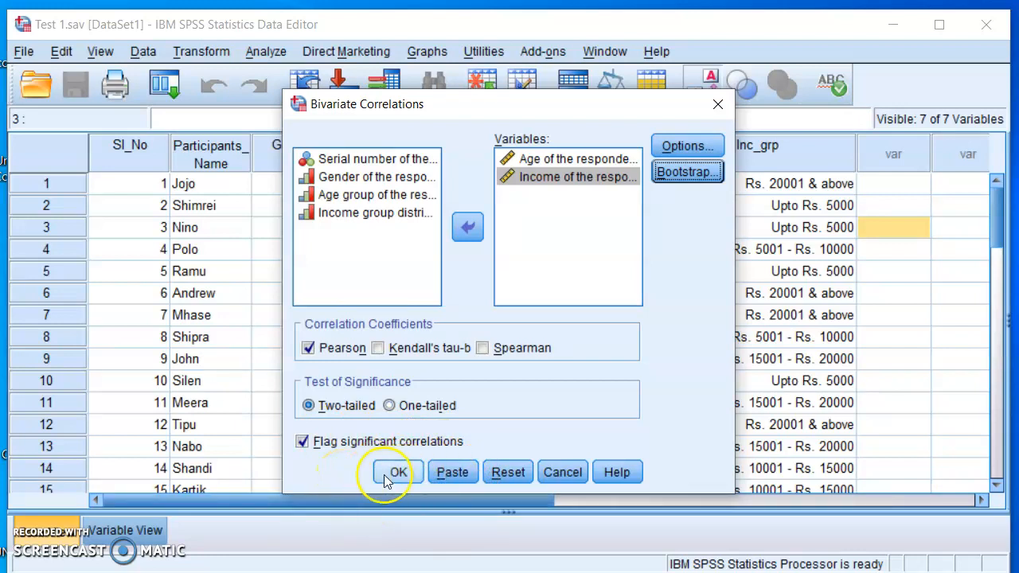
Paste the two-tailed Pearson correlation of Age and Income as command syntax and bring the syntax window fully into view.
click(455, 480)
click(455, 475)
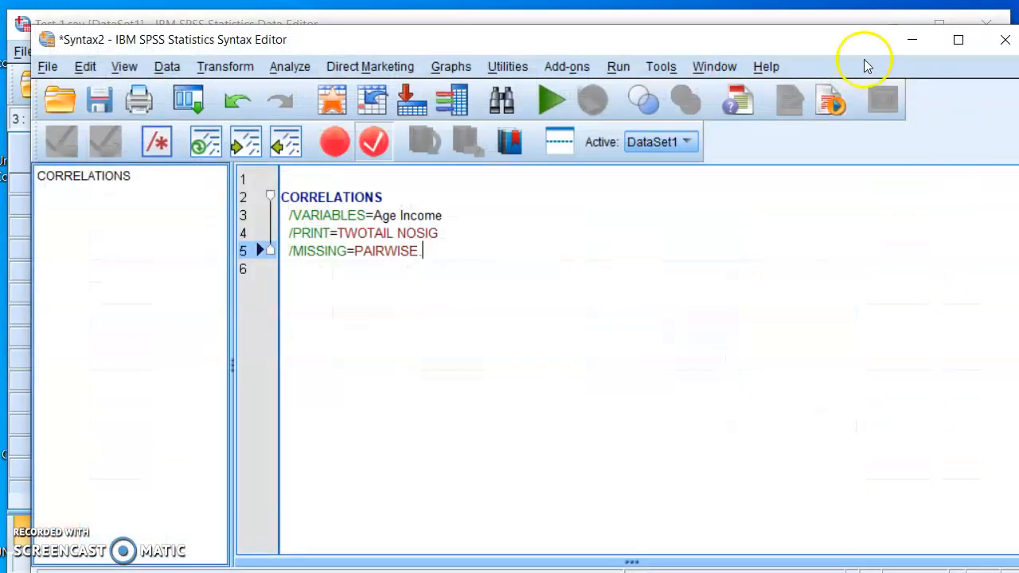
drag(810, 44, 794, 30)
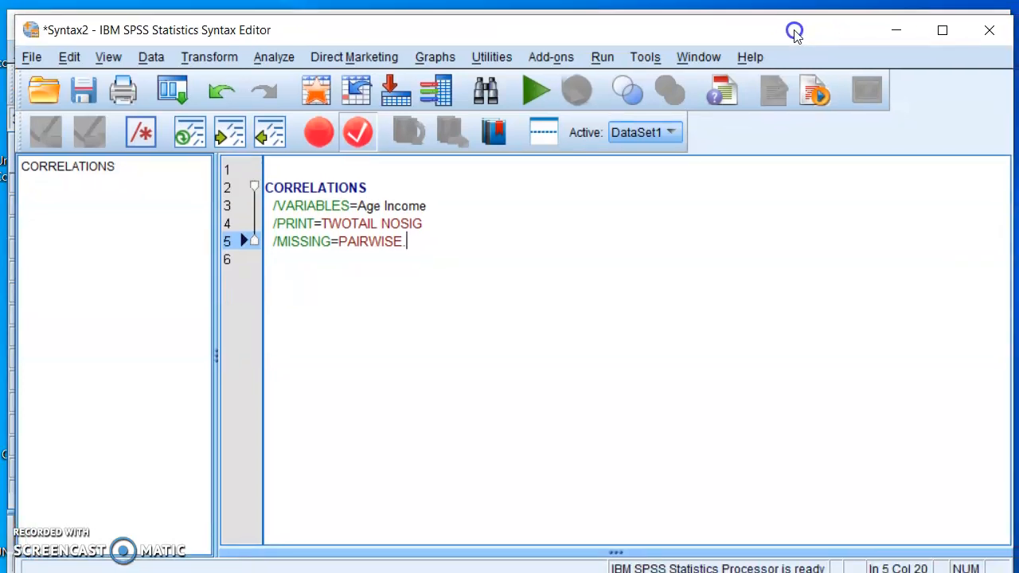
click(604, 230)
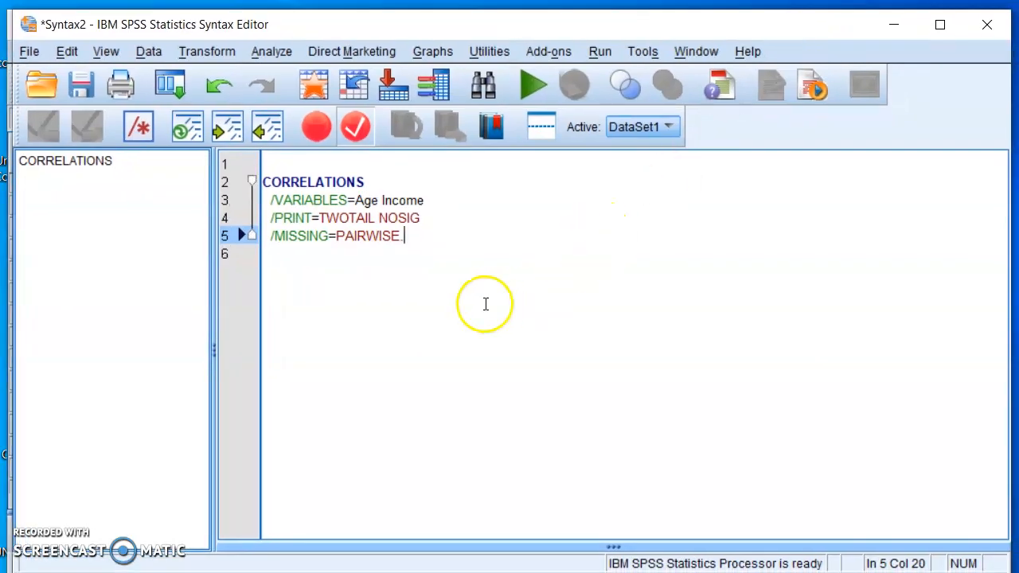
click(406, 236)
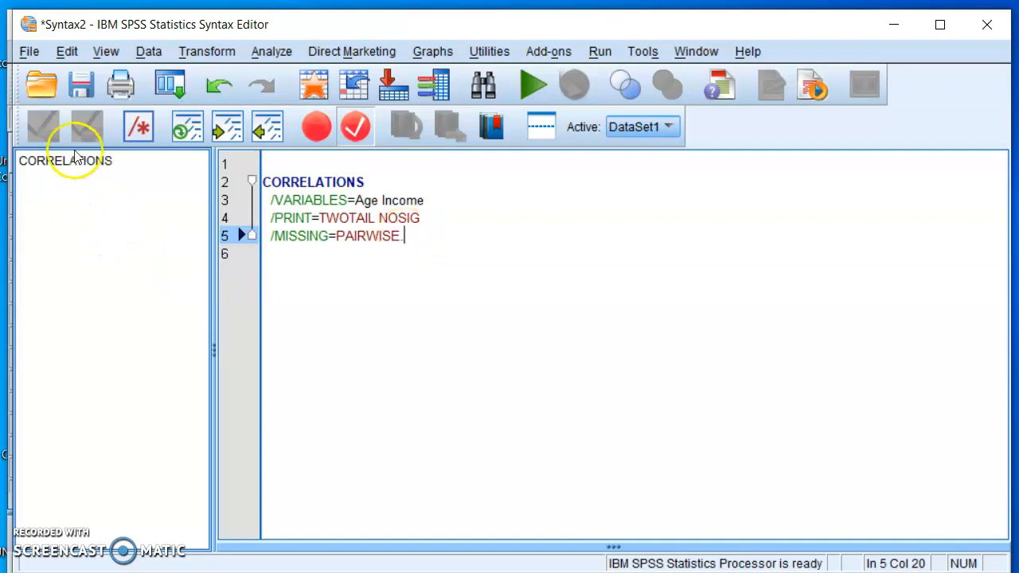
Save the syntax to the Desktop as "Correlation test" in Syntax (*.sps) format.
click(80, 85)
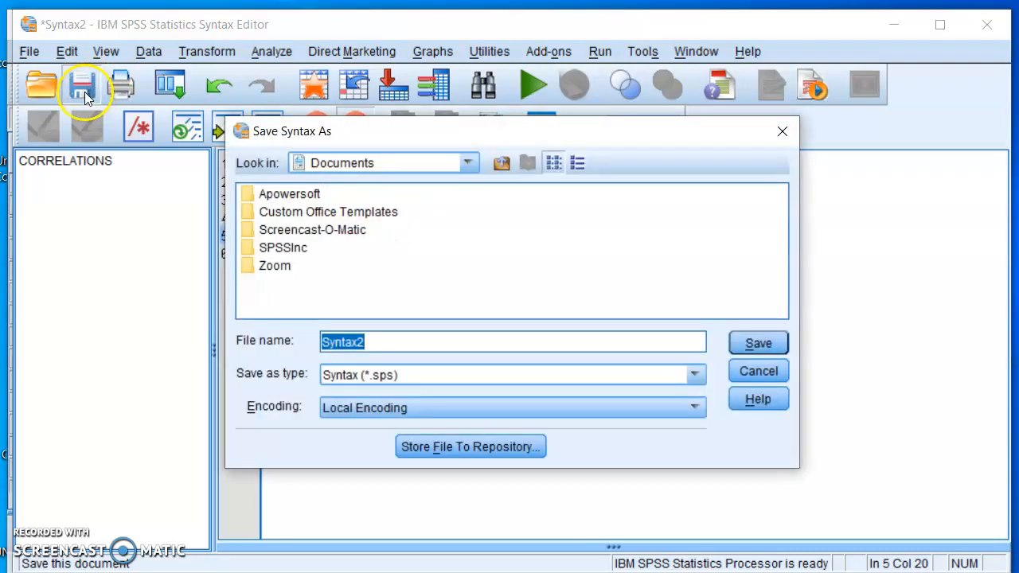
click(467, 164)
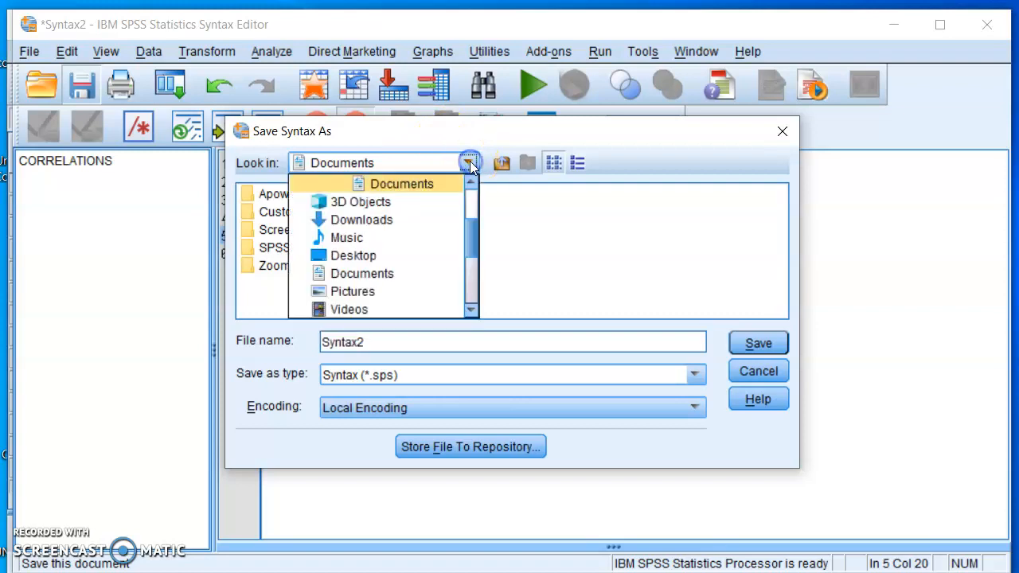
click(361, 257)
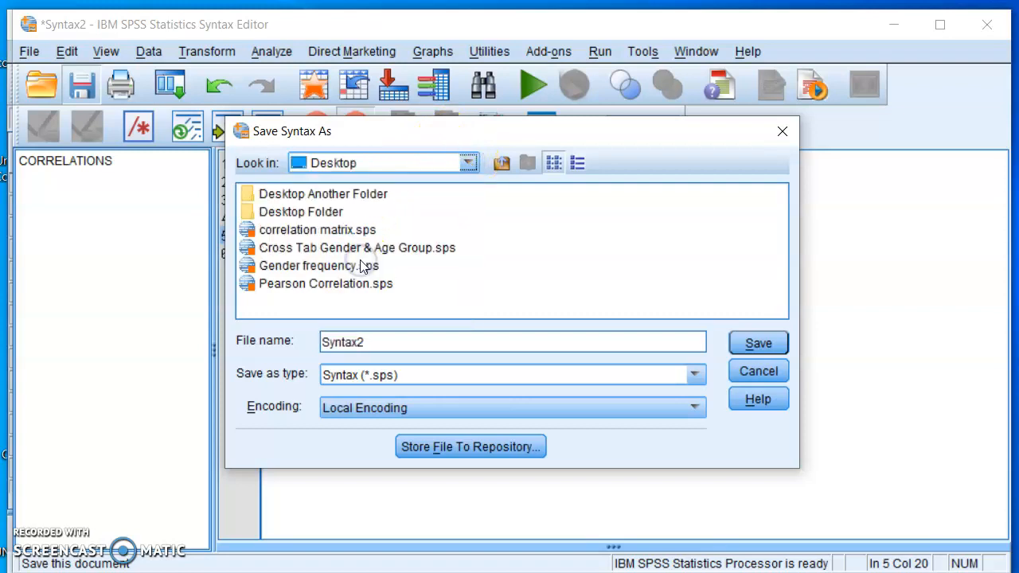
click(374, 344)
drag(374, 343, 312, 341)
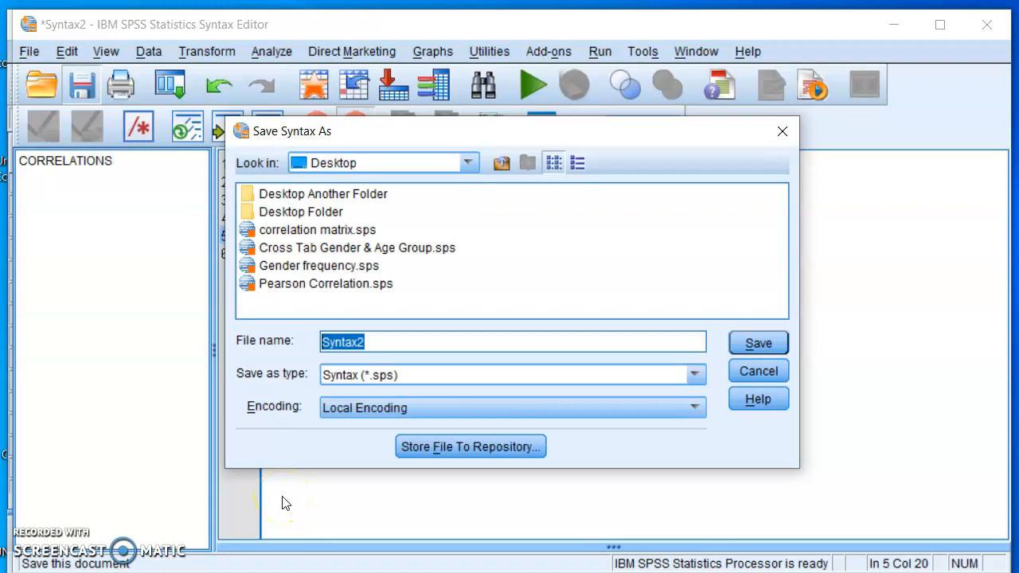
text(C)
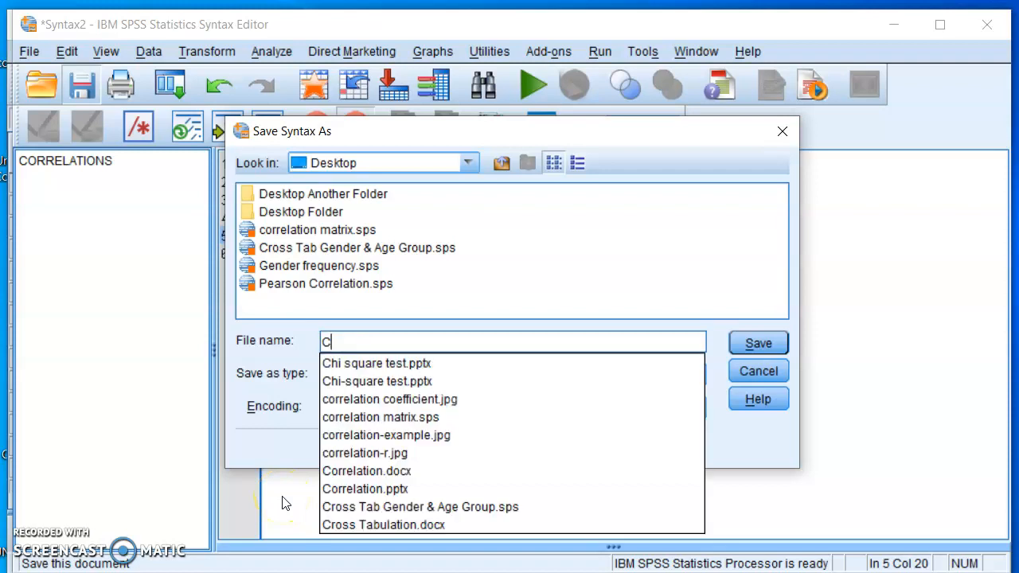
text(orrela)
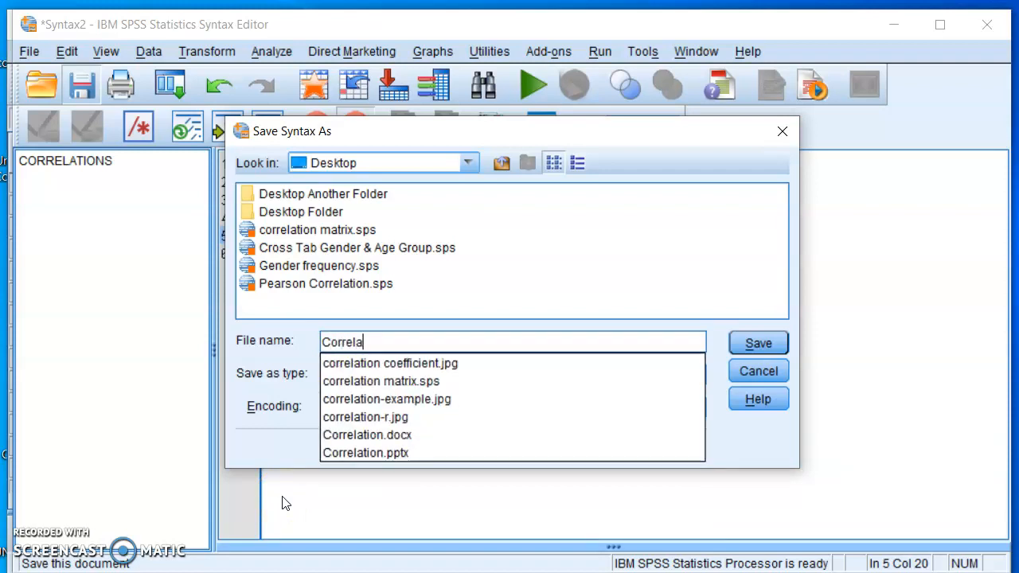
text(tion test)
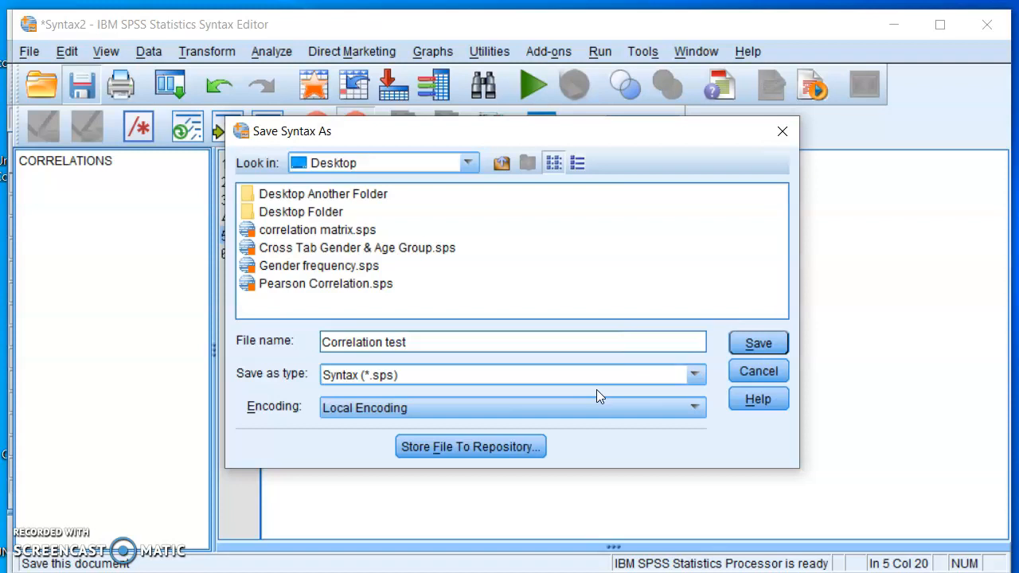
click(751, 344)
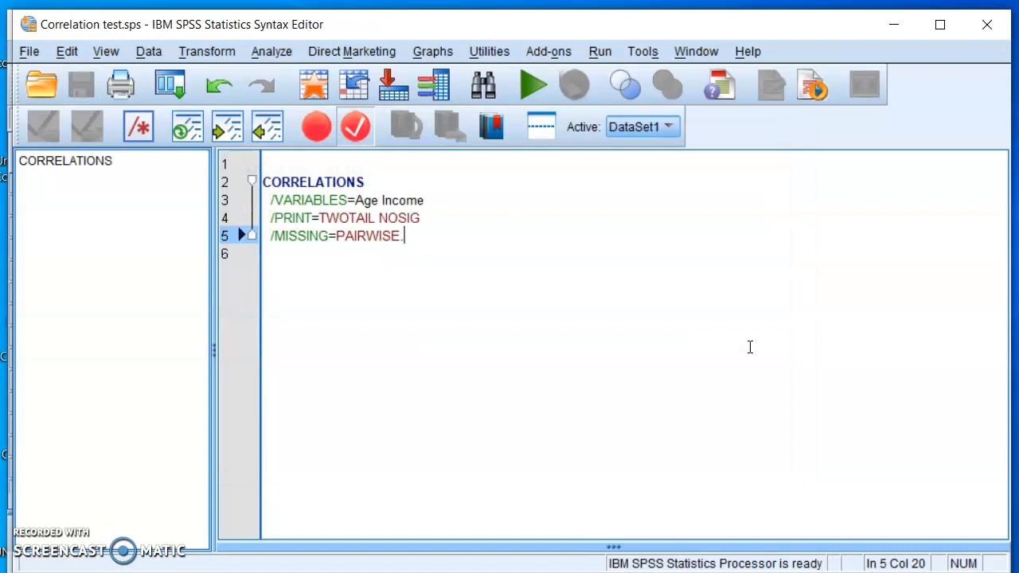
Close the syntax window and the Test 1.sav dataset, exiting to the desktop.
click(988, 24)
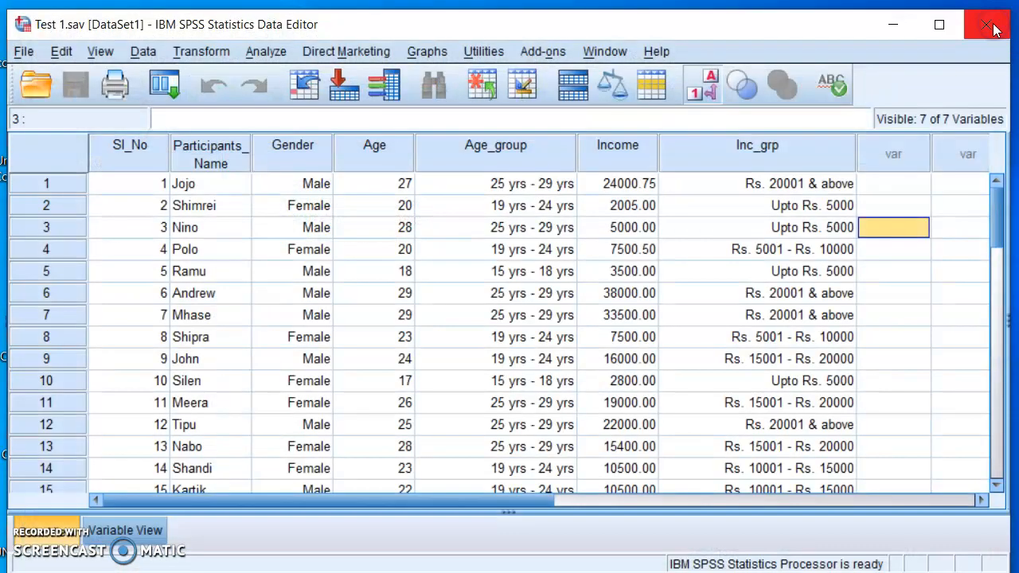
click(987, 26)
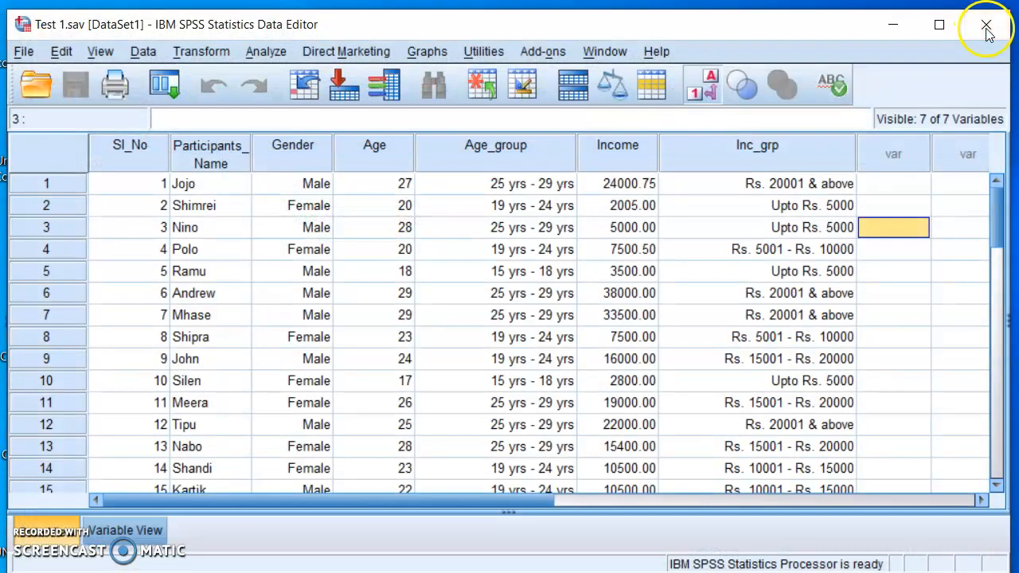
click(489, 356)
click(546, 358)
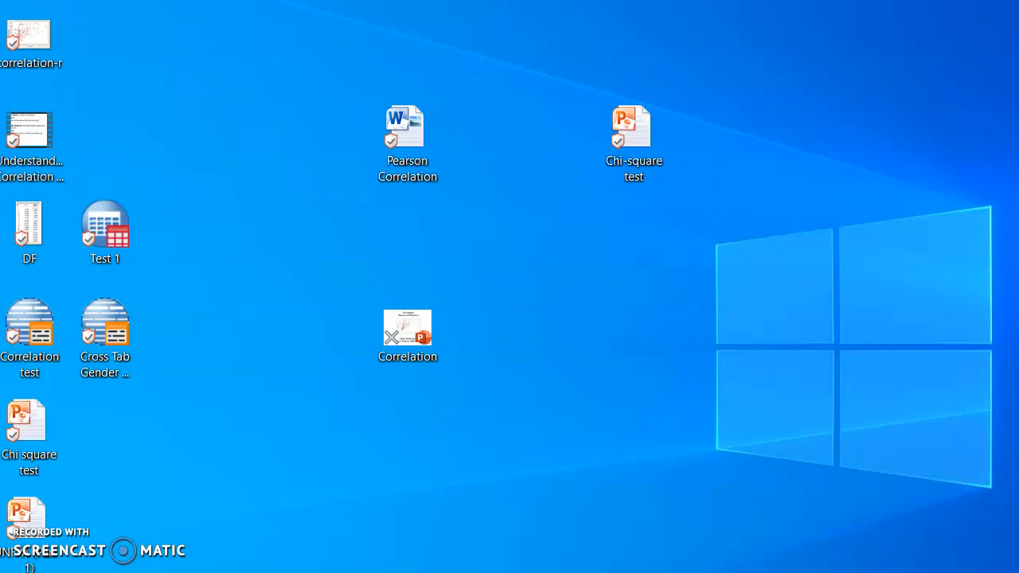
Reopen the saved "Correlation test" syntax file from the desktop and place the cursor after its last command line.
double_click(38, 337)
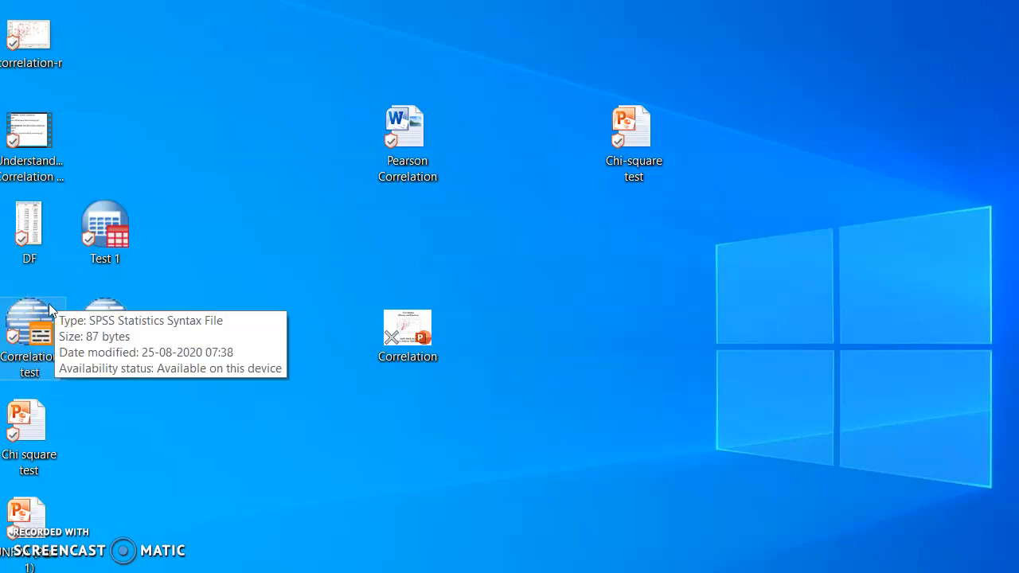
double_click(40, 309)
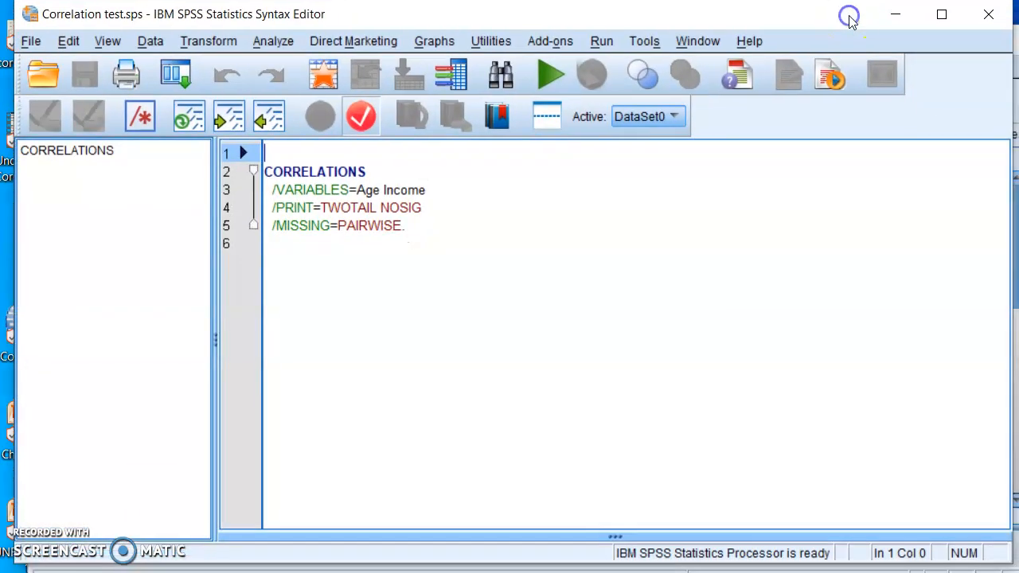
mouse_move(850, 39)
mouse_down()
mouse_move(853, 59)
mouse_move(848, 38)
mouse_up()
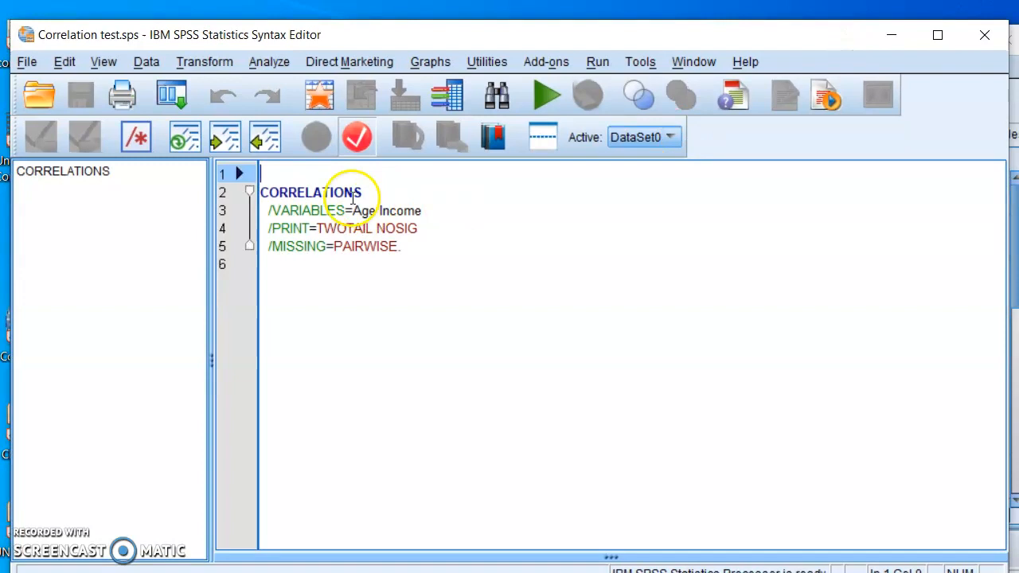
click(404, 254)
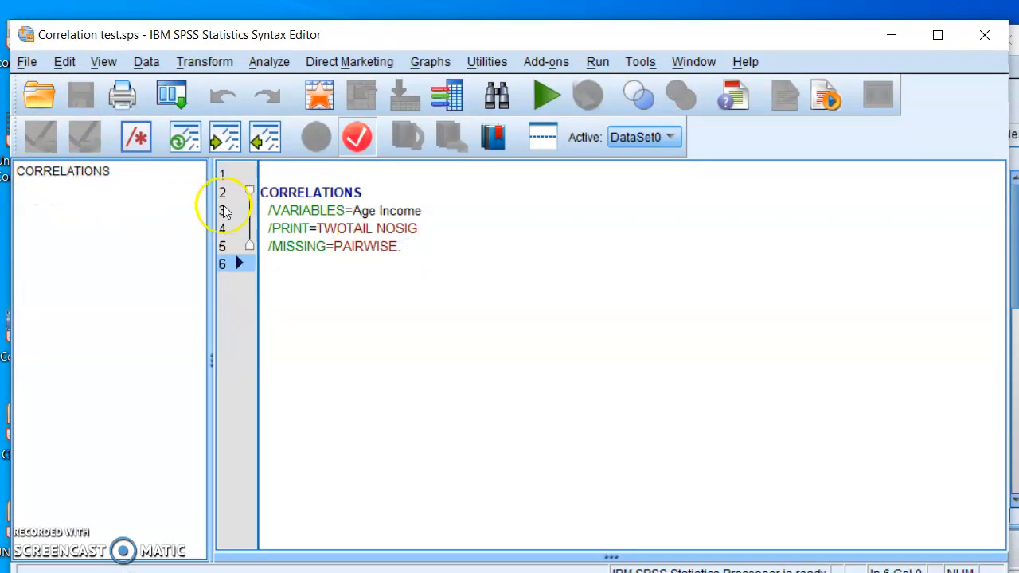
Open the Test 1.sav dataset from the Desktop while keeping the correlation syntax file open.
click(406, 248)
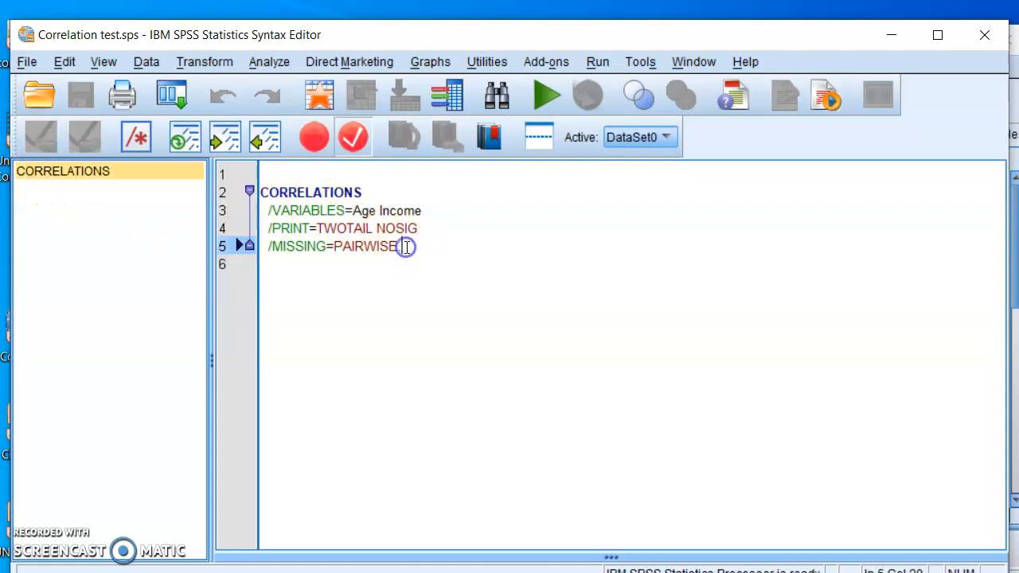
click(31, 63)
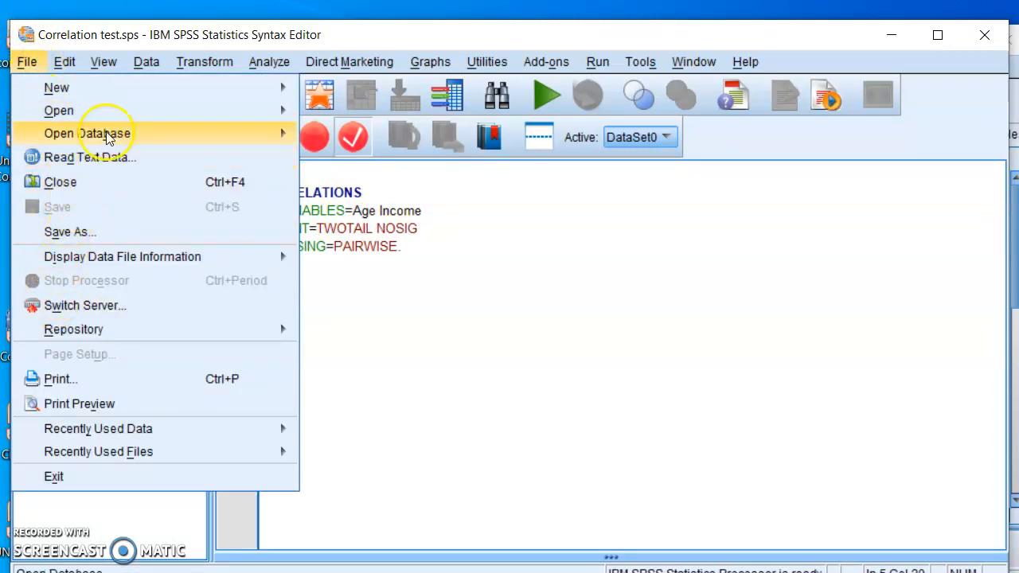
mouse_move(170, 114)
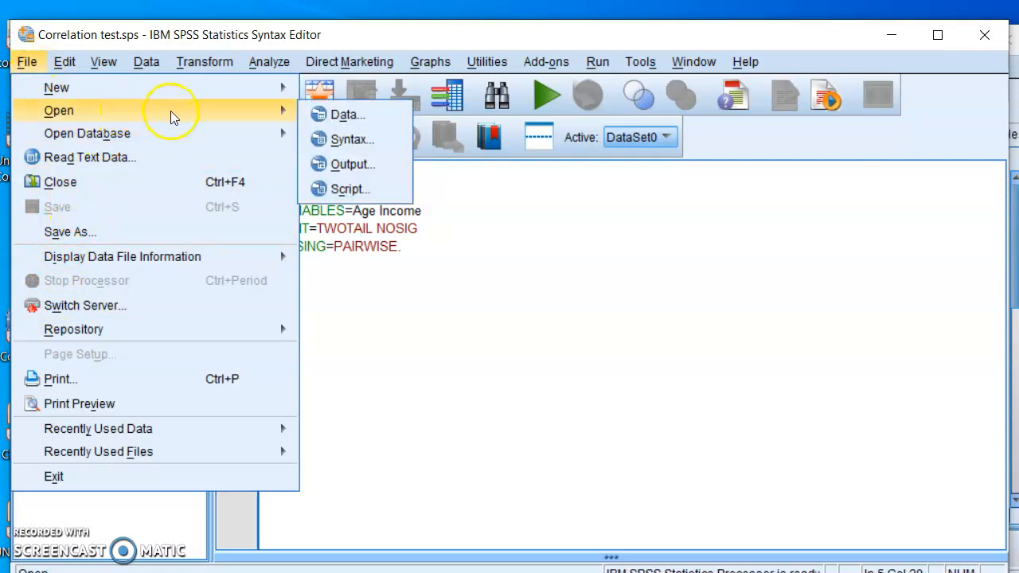
click(342, 115)
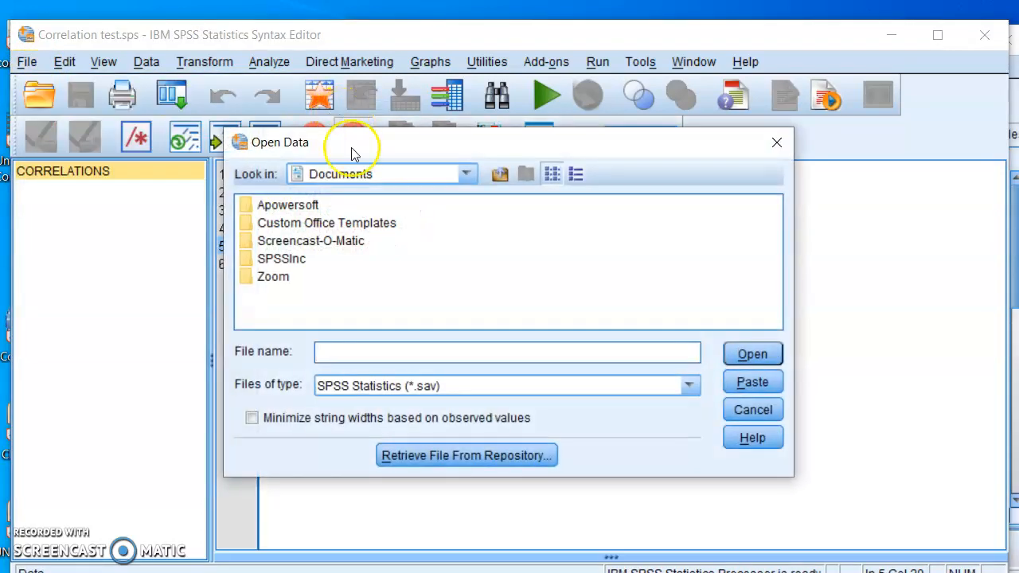
click(470, 176)
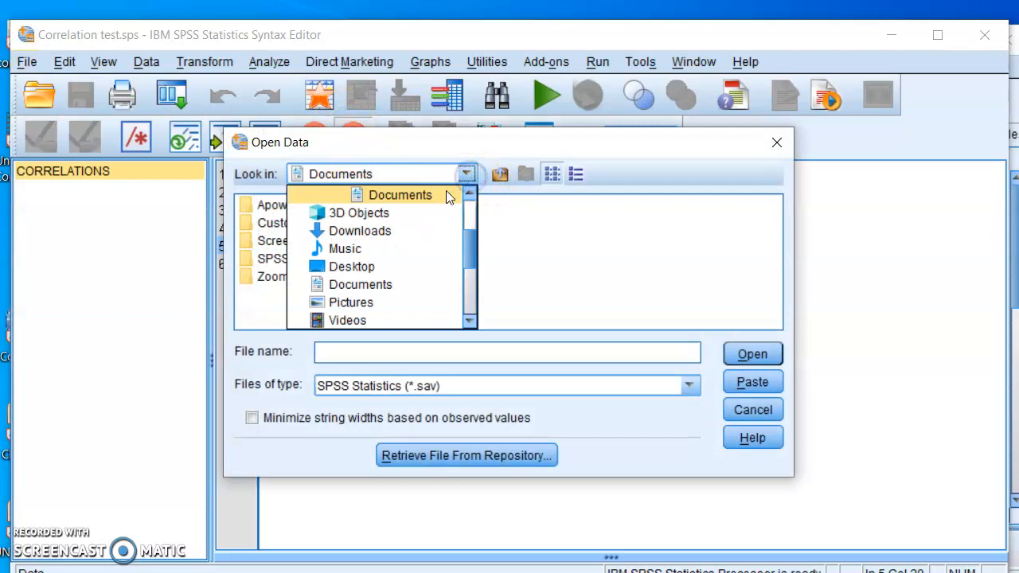
click(366, 267)
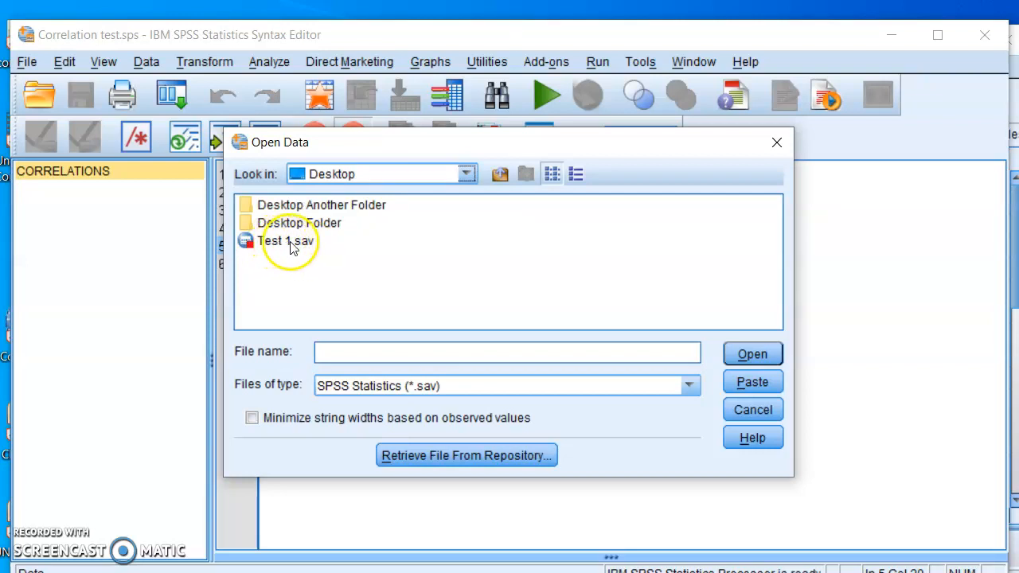
click(282, 242)
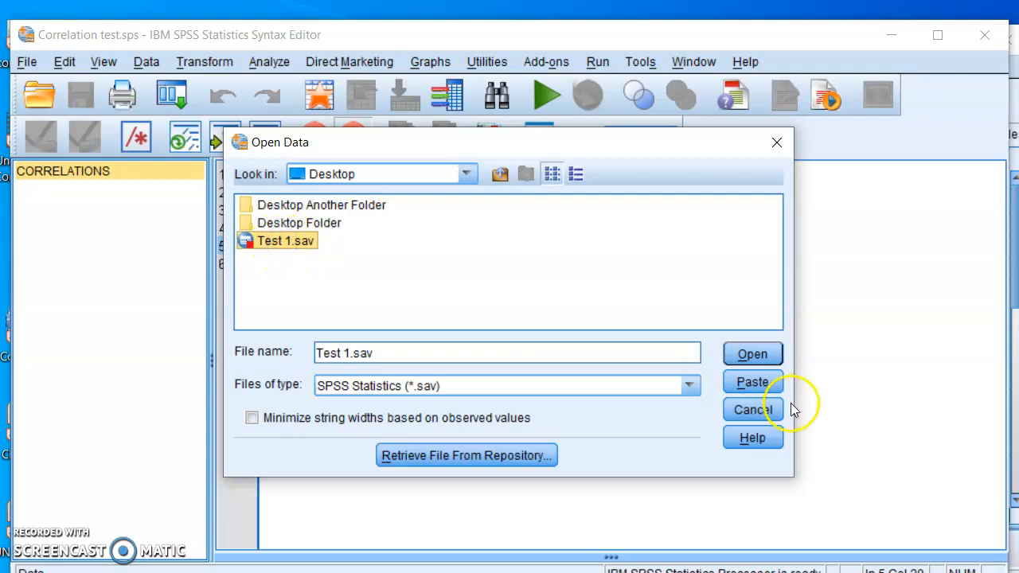
click(753, 355)
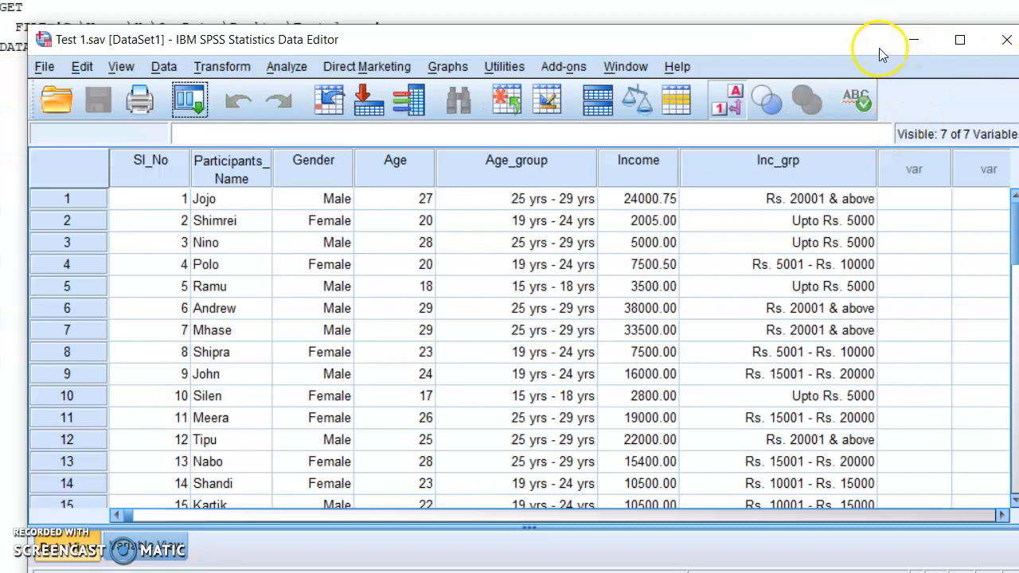
Minimize the data window and run the Age and Income correlation command from the syntax, with the cursor at the end of its /MISSING=PAIRWISE line.
drag(882, 49, 857, 42)
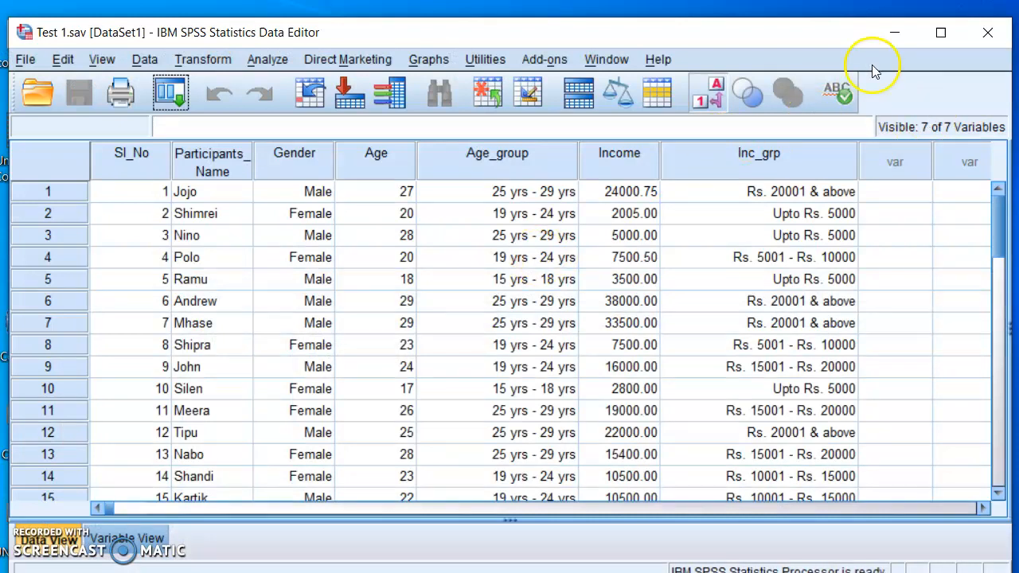
click(892, 37)
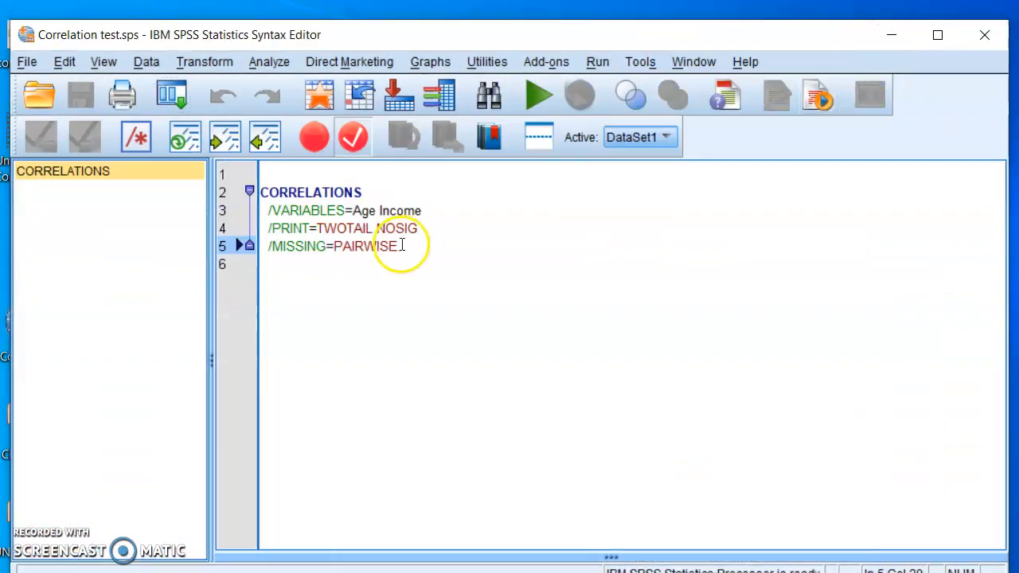
key(Down)
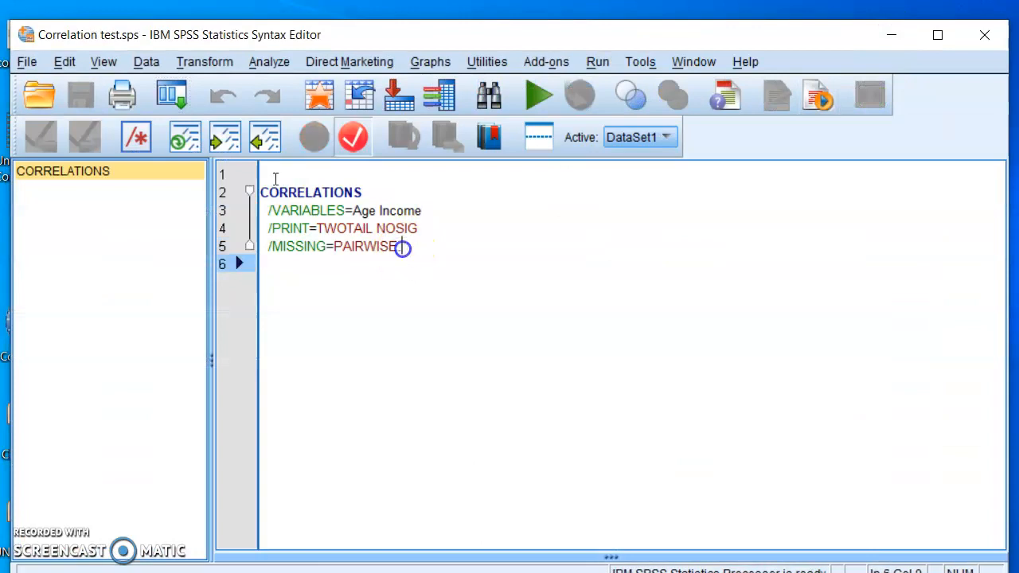
click(402, 247)
text(.)
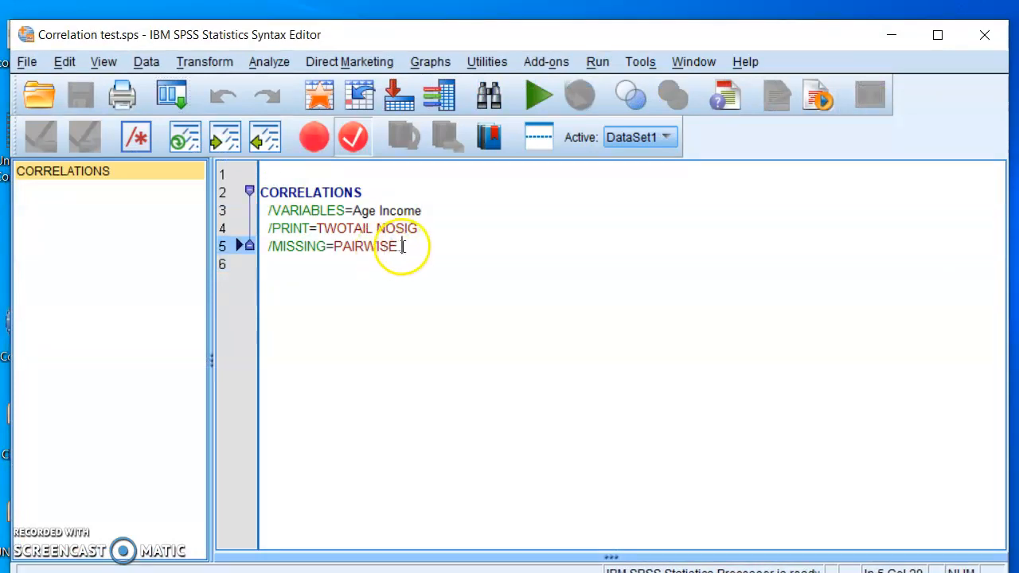
click(536, 96)
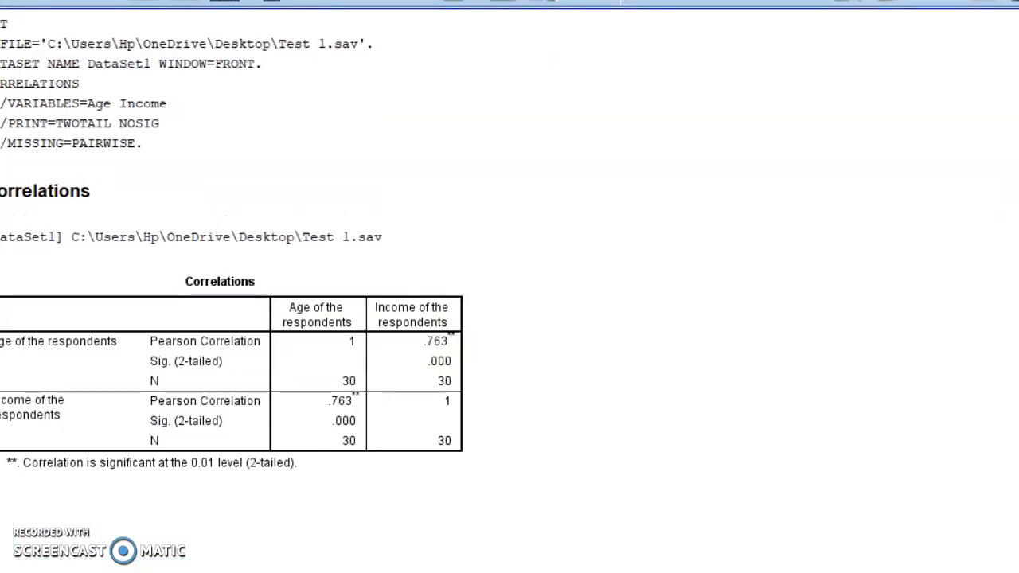
Bring the correlation output into view and examine the Pearson coefficient, two-tailed significance and N for age and income.
click(510, 83)
click(637, 318)
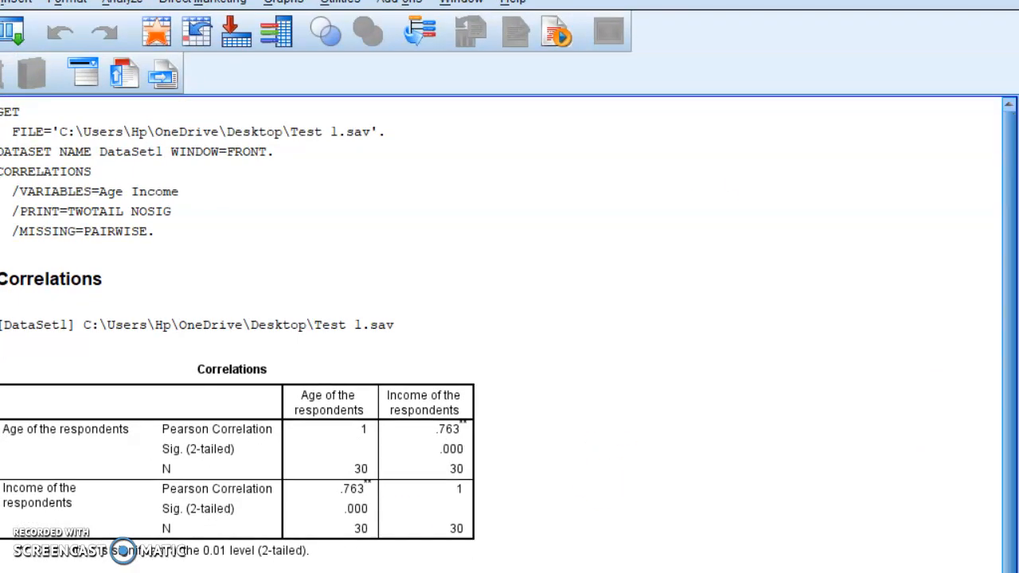
click(245, 229)
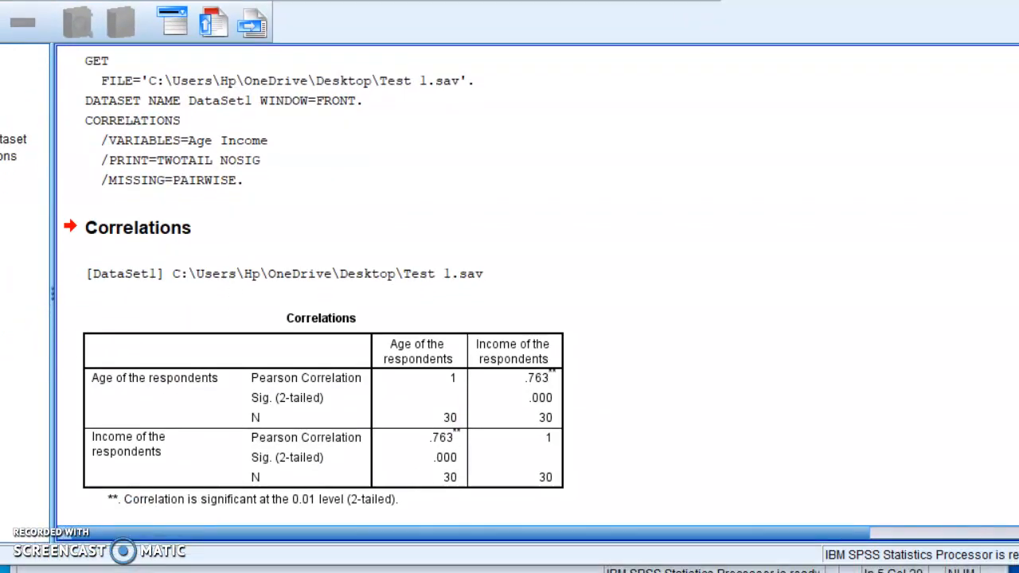
click(88, 394)
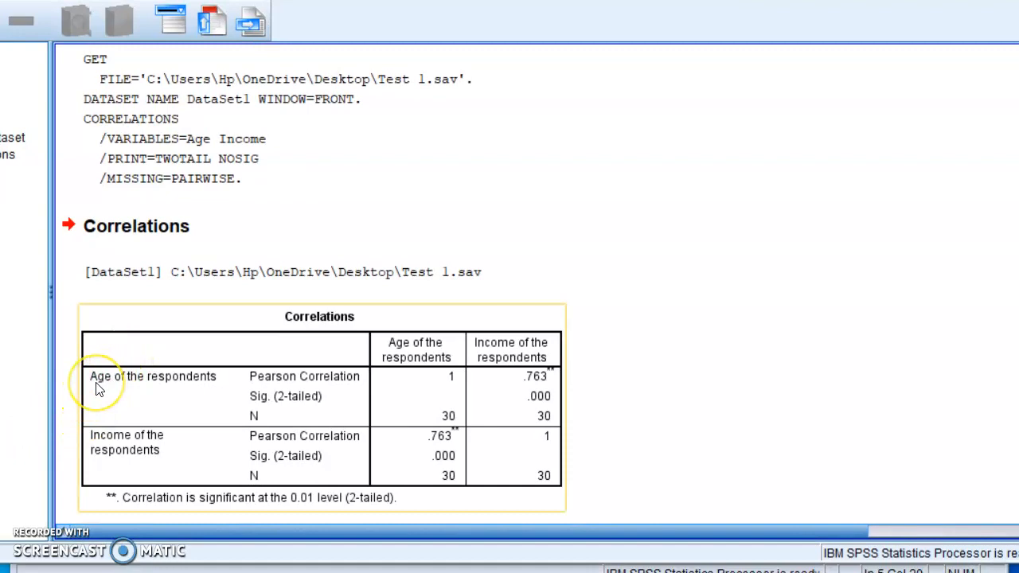
click(112, 384)
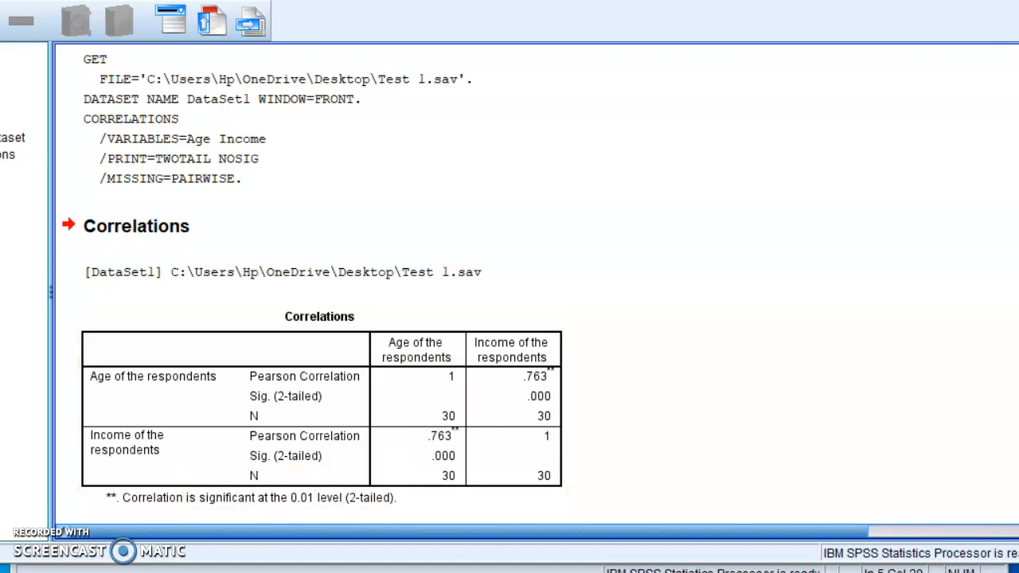
Switch to the Correlation presentation in PowerPoint and go to the Requirements slide on Pearson correlation and correlation value.
key(alt+Tab)
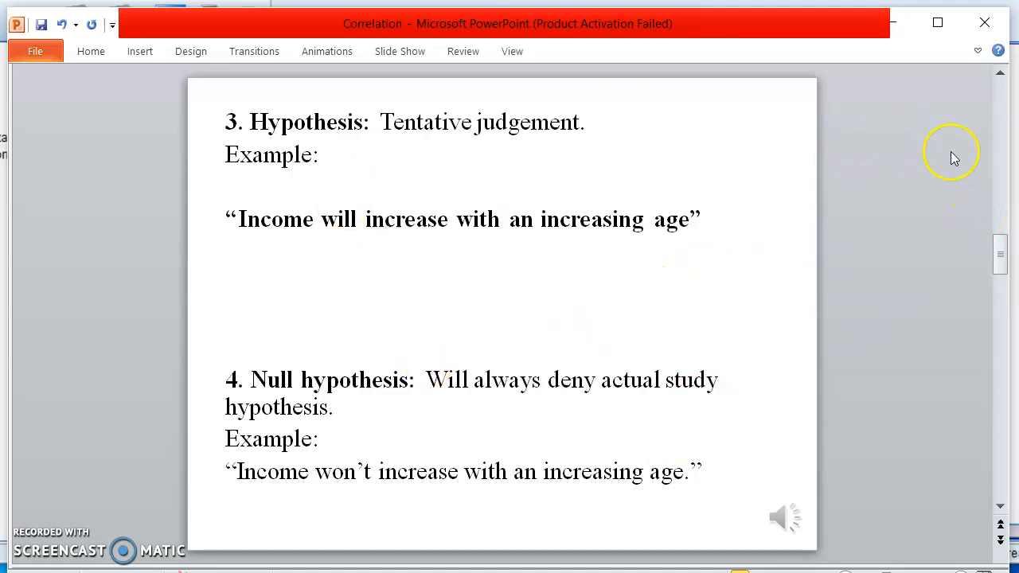
drag(1001, 259, 999, 159)
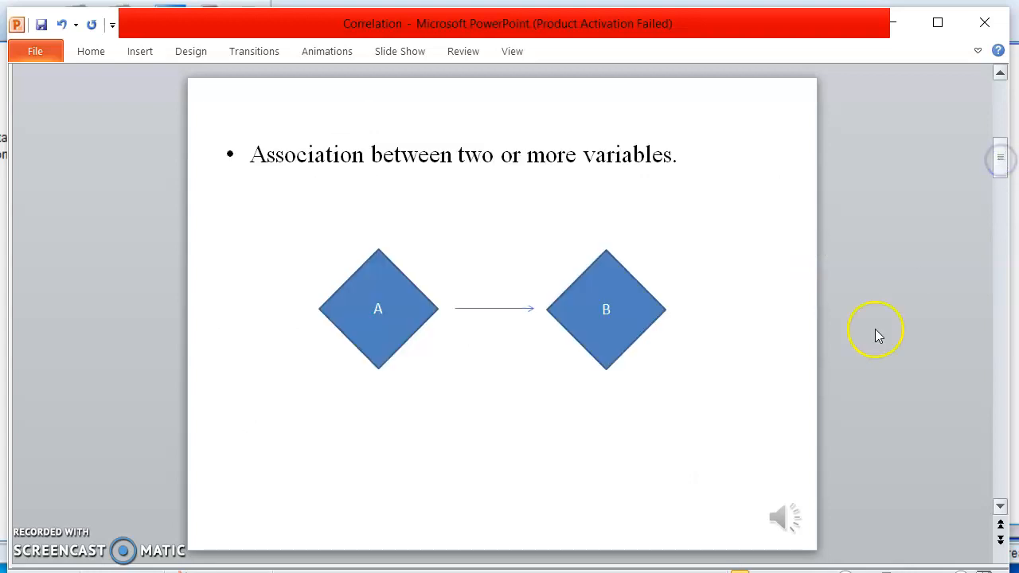
scroll(982, 391, down, 2)
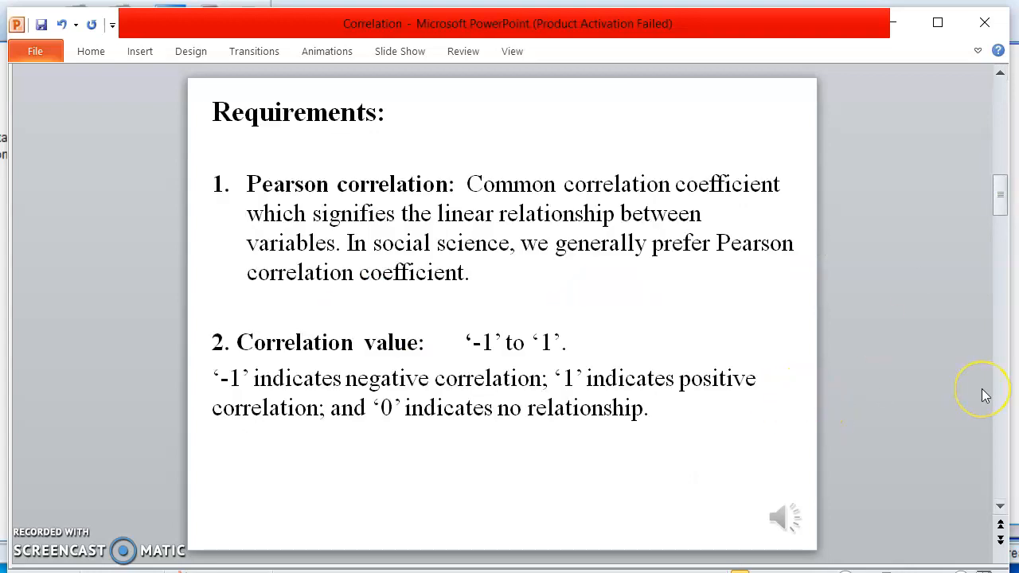